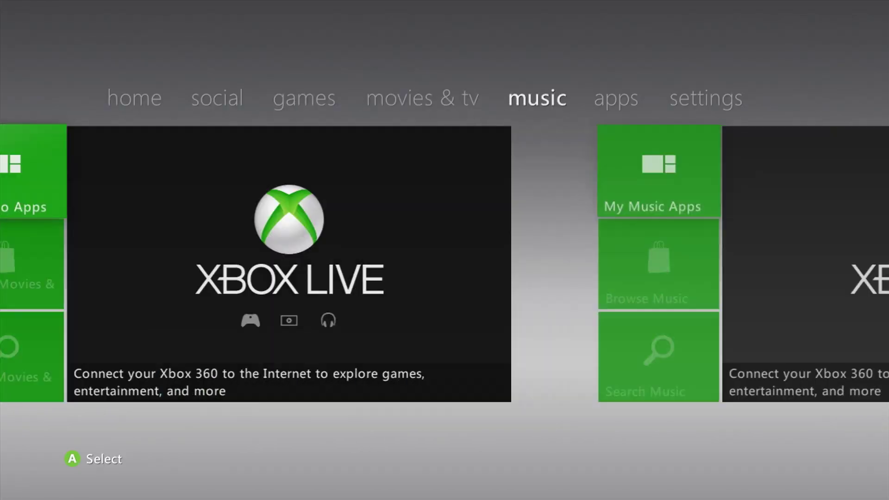
# Open the console's system settings and bring up the list of storage devices.
pyautogui.press('Return')
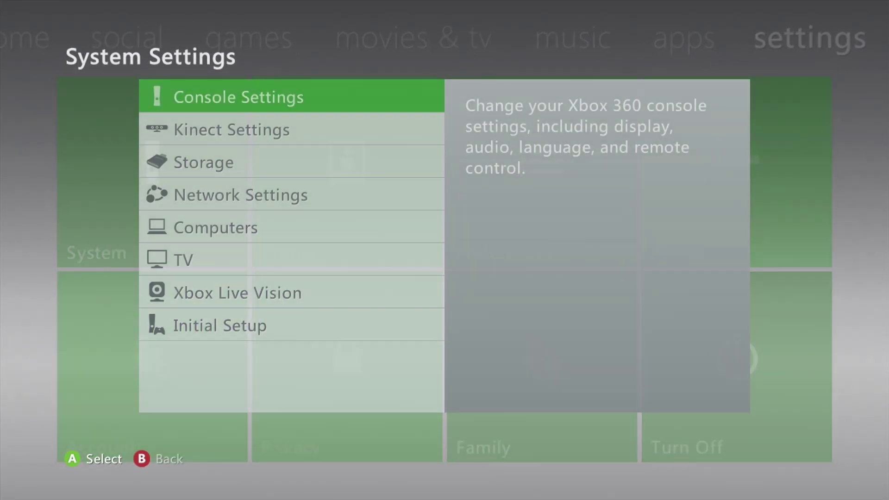
pyautogui.press('Down')
pyautogui.press('Down')
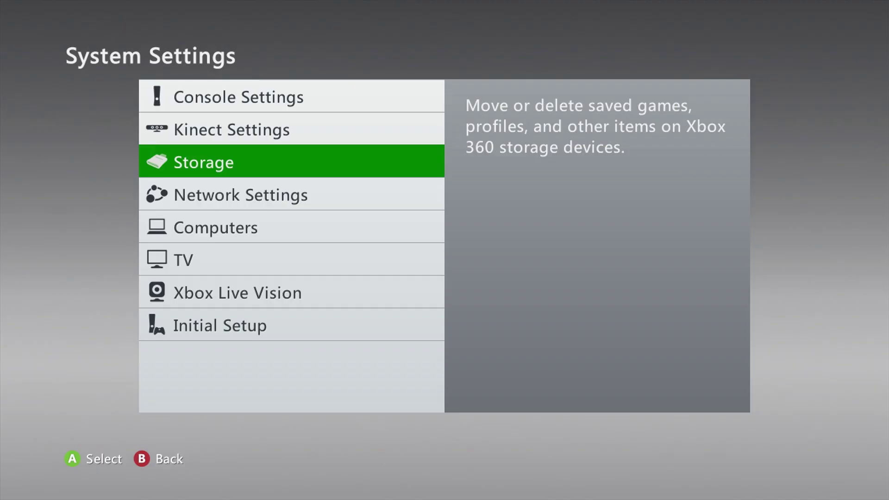
pyautogui.press('Return')
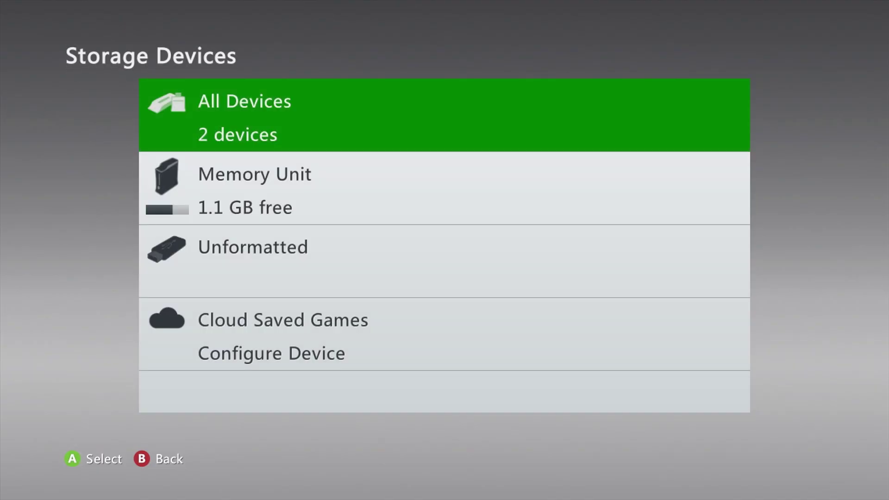
# Format the unformatted USB drive as an Xbox 360 storage device.
pyautogui.press('Down')
pyautogui.press('Down')
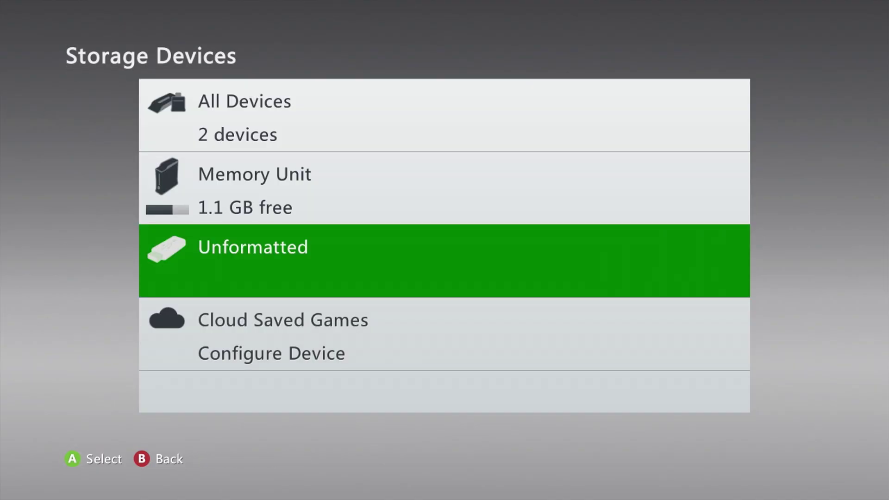
pyautogui.press('Return')
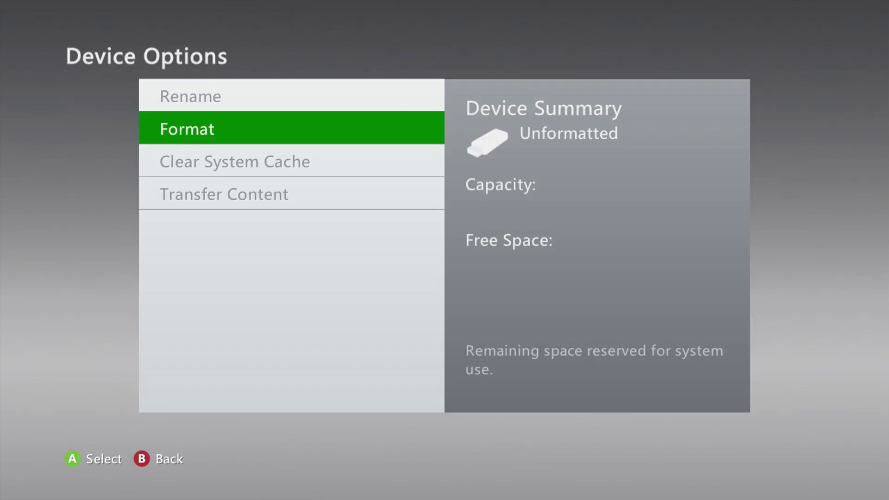
pyautogui.press('Return')
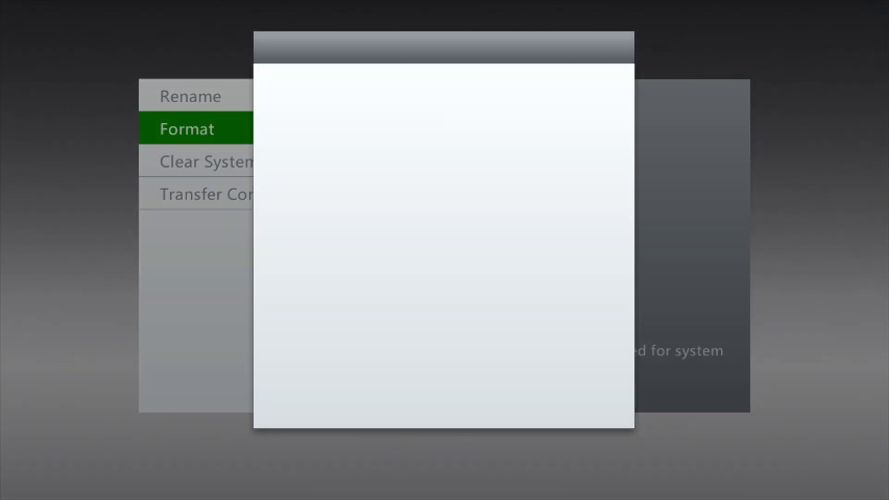
pyautogui.press('Up')
pyautogui.press('Return')
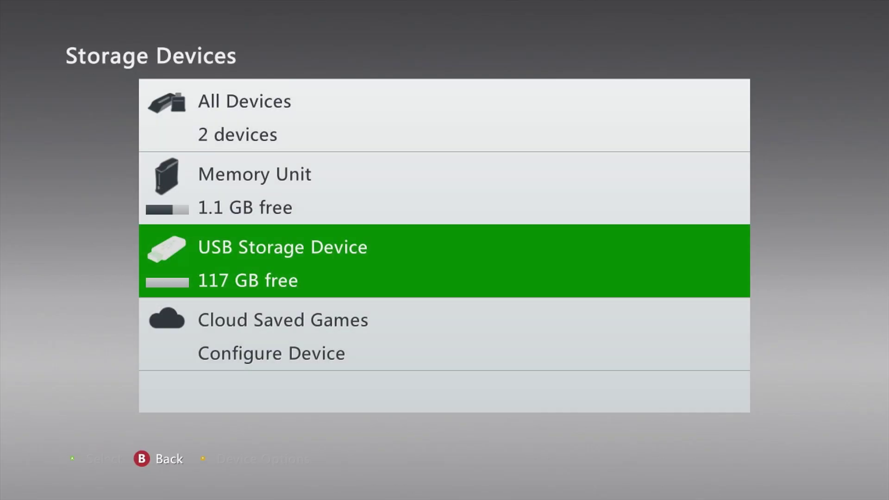
# Leave the storage devices and examine the Console Settings options down to the entries past Connected Devices.
pyautogui.press('Escape')
pyautogui.press('Down')
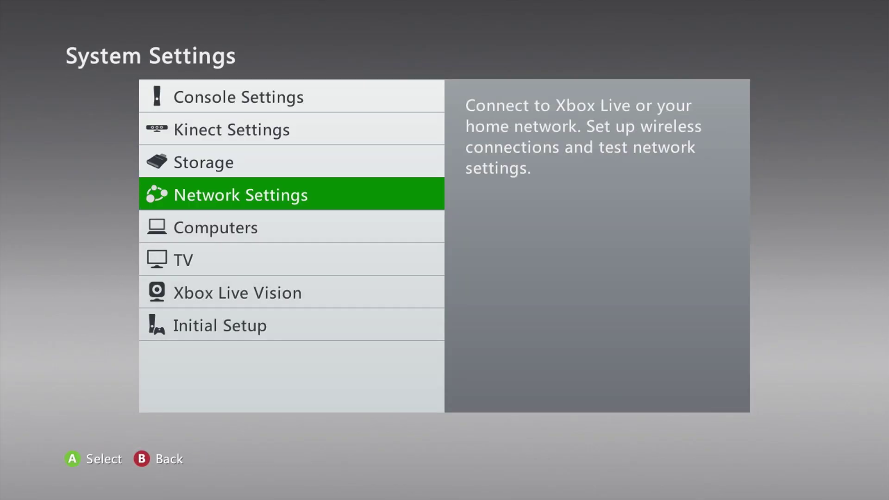
pyautogui.press('Up')
pyautogui.press('Up')
pyautogui.press('Up')
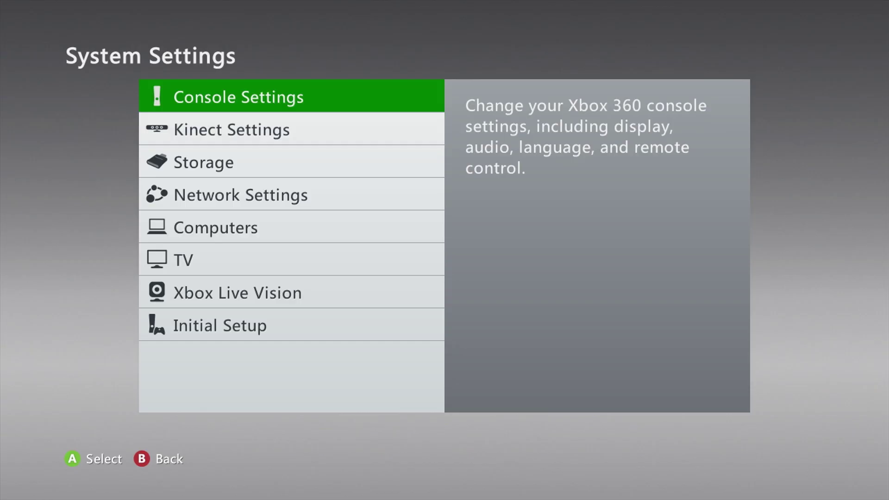
pyautogui.press('Return')
pyautogui.press('Down')
pyautogui.press('Down')
pyautogui.press('Down')
pyautogui.press('Down')
pyautogui.press('Down')
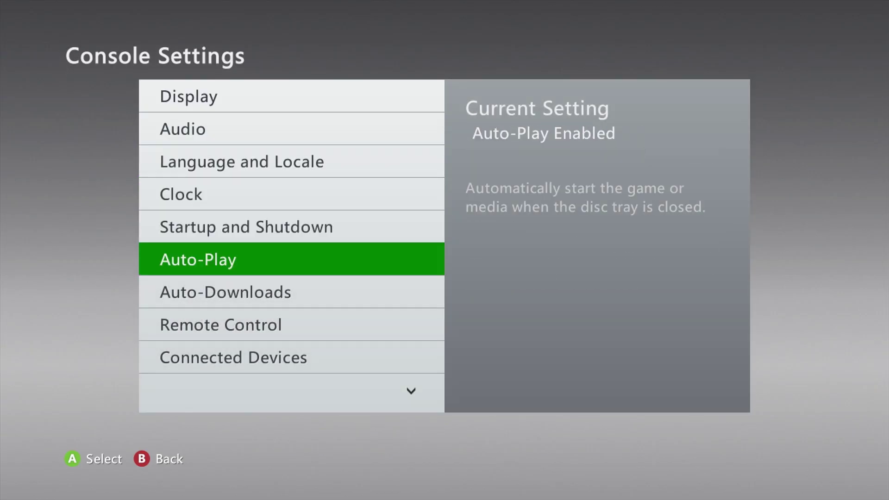
pyautogui.press('Down')
pyautogui.press('Down')
pyautogui.press('Down')
pyautogui.press('Down')
pyautogui.press('Down')
pyautogui.press('Up')
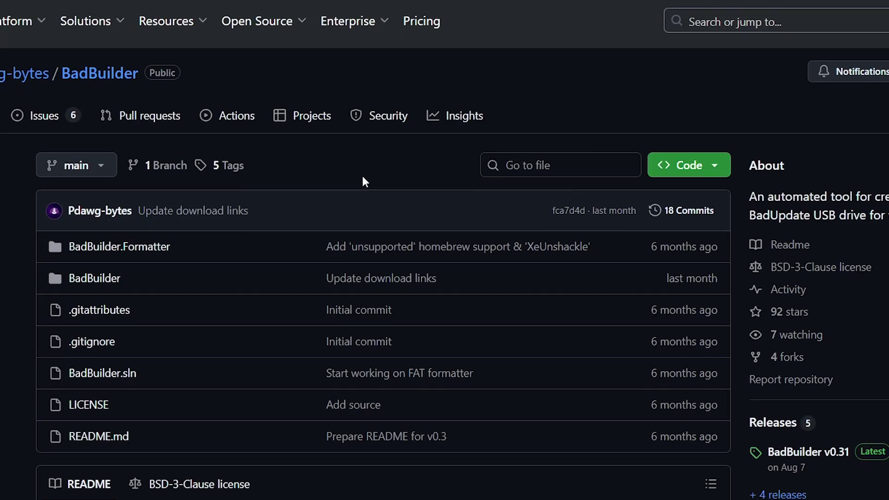
# In the web browser, open the latest BadBuilder release, v0.31, from its GitHub repository and go to its downloads.
pyautogui.scroll(-6, 363, 179)
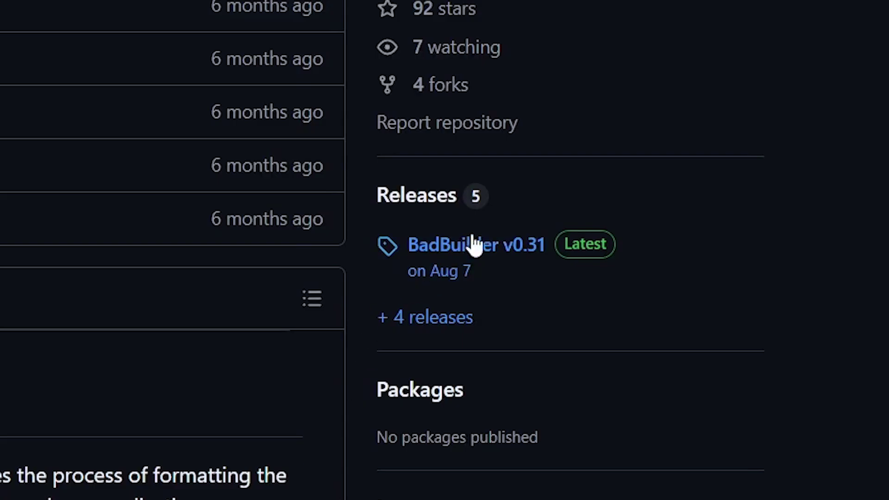
pyautogui.click(471, 252)
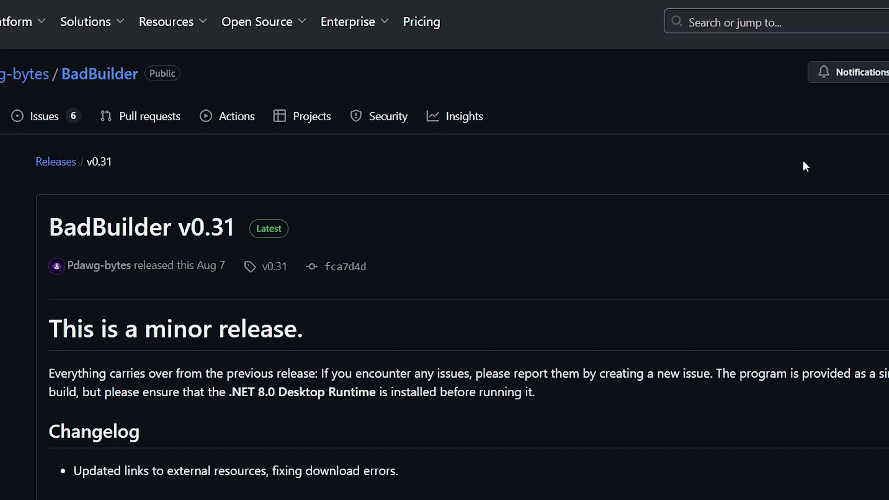
pyautogui.scroll(-3, 444, 326)
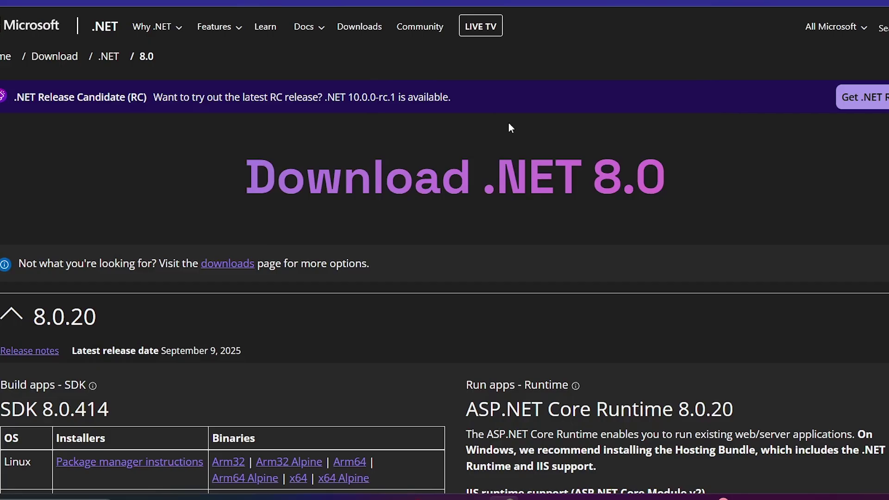
# Download the Windows x64 installer of .NET Desktop Runtime 8.0.20 from Microsoft's .NET 8.0 page.
pyautogui.scroll(-8, 508, 123)
pyautogui.scroll(-5, 508, 123)
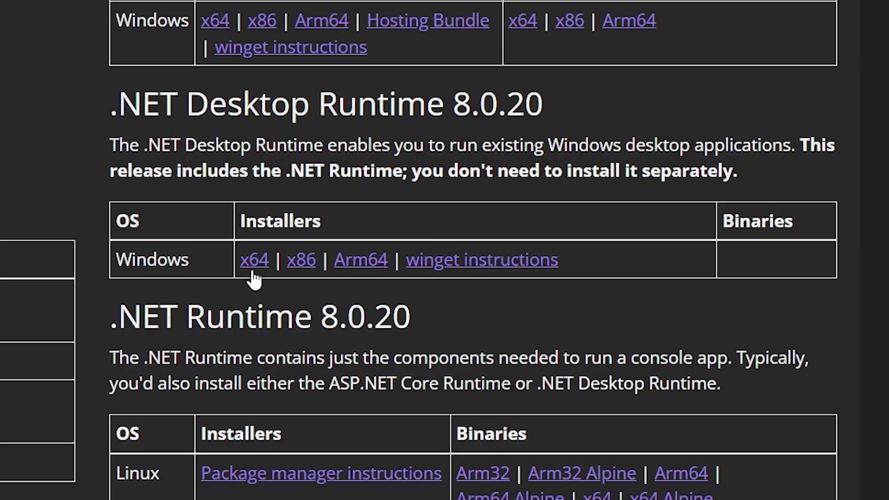
pyautogui.click(245, 258)
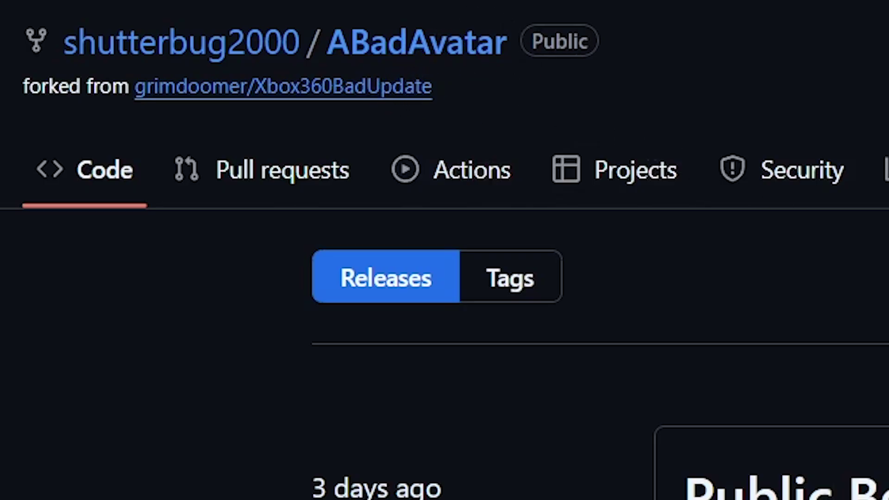
# Download the ABadAvatar archive from the GitHub release's assets and go to the downloads on the Aurora 0.7b.2 hotfix page.
pyautogui.scroll(-3, 320, 227)
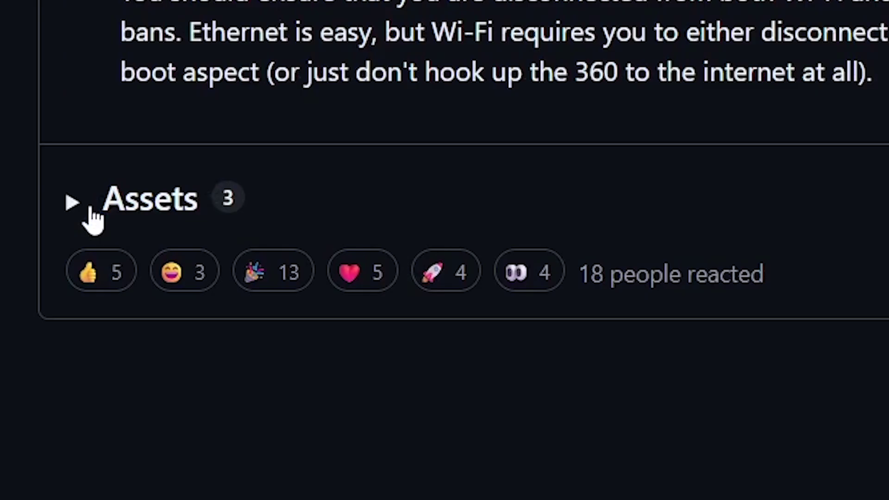
pyautogui.click(188, 389)
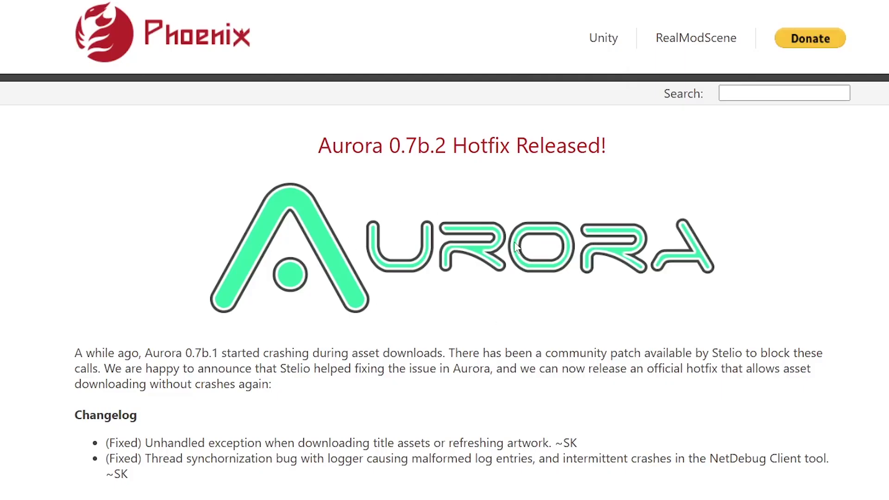
pyautogui.scroll(-5, 517, 247)
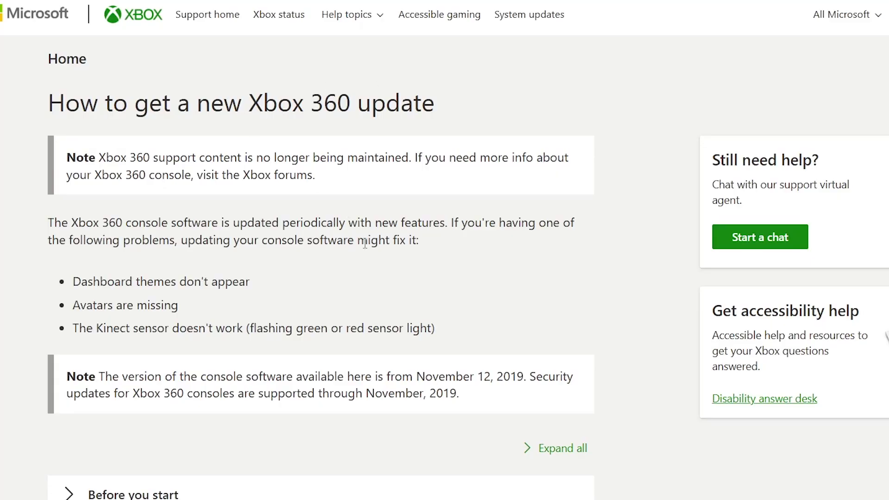
# On the Xbox 360 update support page, expand How to update and show the Copy to a USB flash drive instructions with the update file link.
pyautogui.scroll(-5, 365, 244)
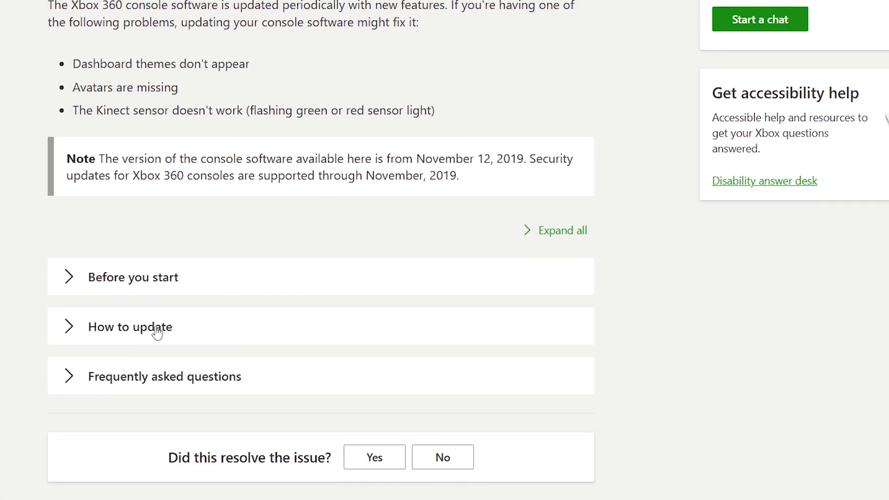
pyautogui.click(157, 333)
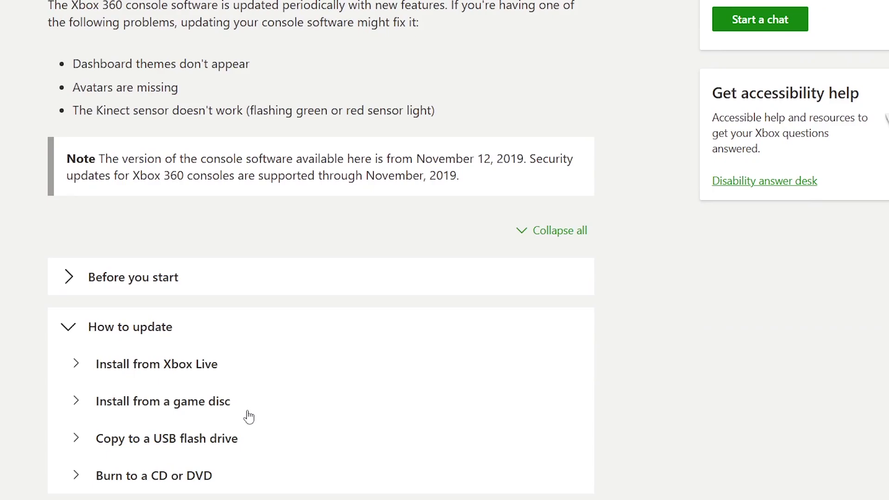
pyautogui.click(74, 446)
pyautogui.scroll(-5, 226, 446)
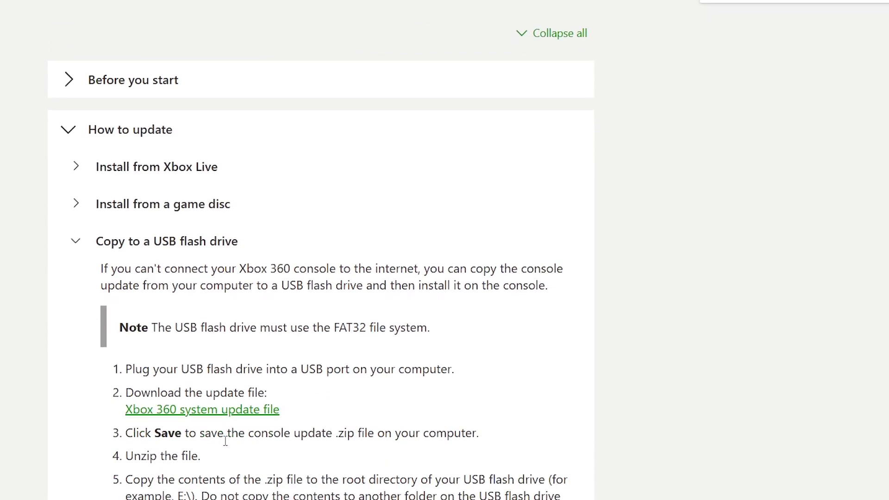
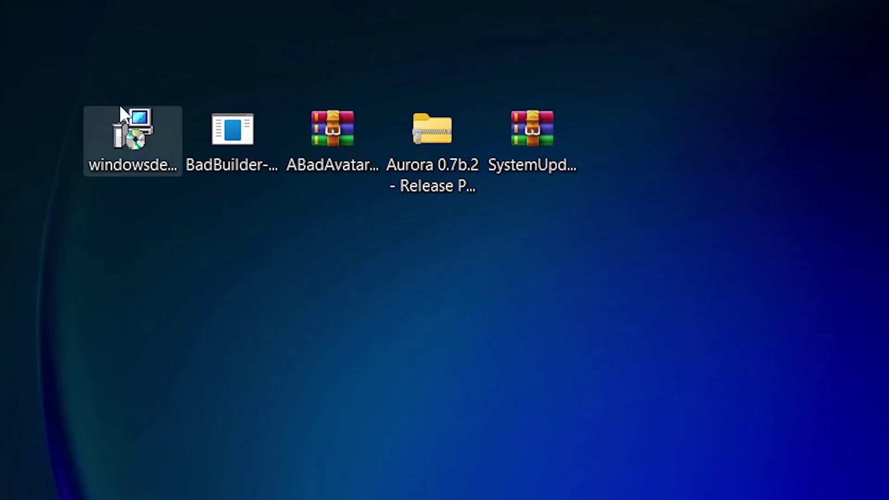
# Install the Microsoft Windows Desktop Runtime 8.0.20 (x64) from the installer on the desktop.
pyautogui.doubleClick(122, 135)
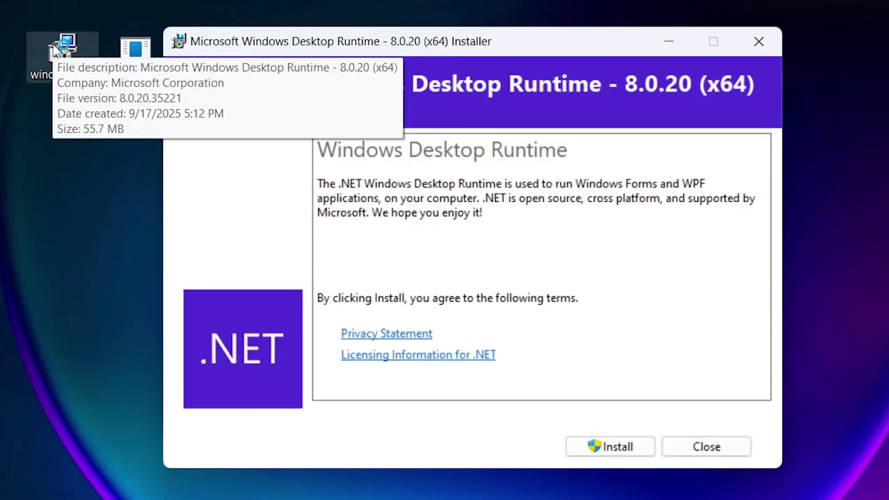
pyautogui.click(610, 447)
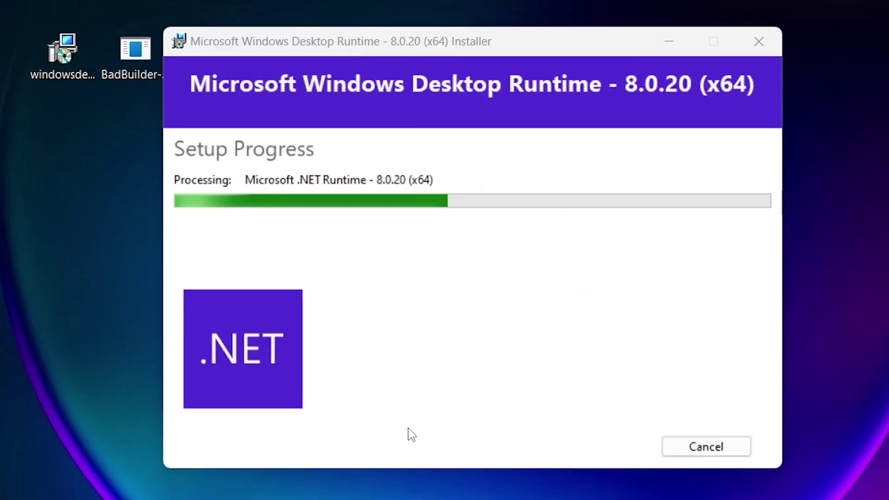
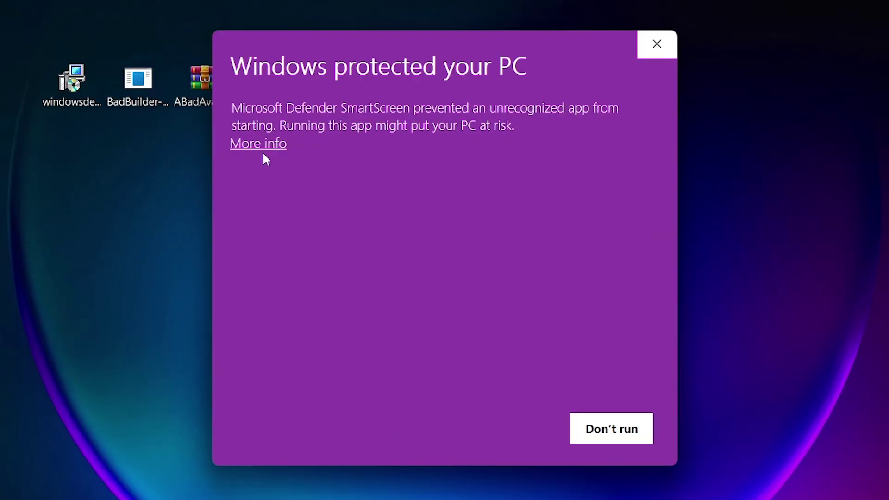
# Allow BadBuilder-AMD64.exe to run despite SmartScreen and start an exploit USB build that formats the removable D:\ drive.
pyautogui.click(271, 144)
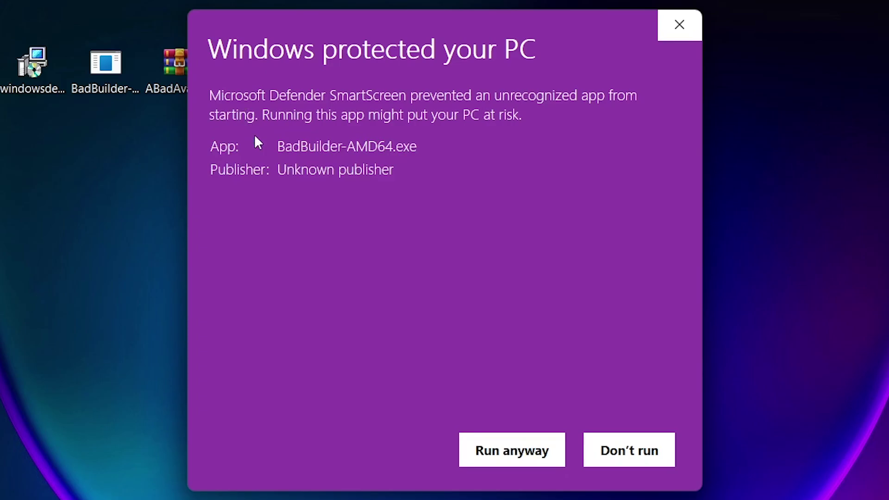
pyautogui.click(491, 447)
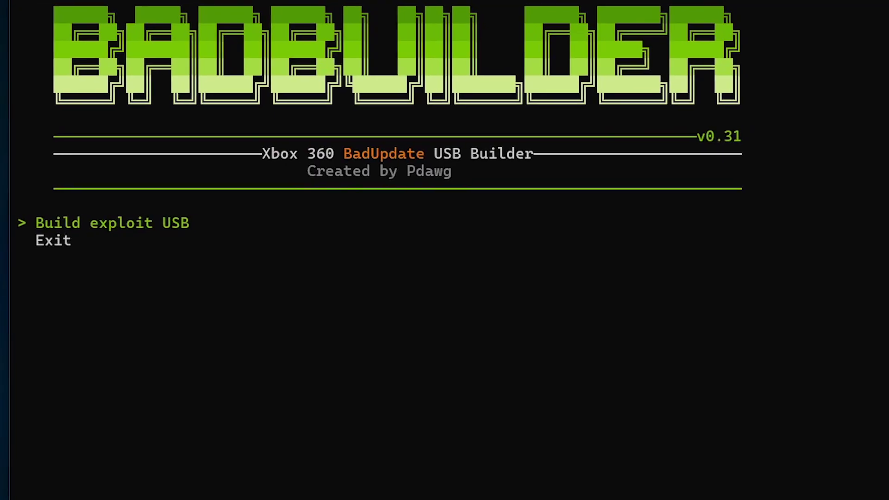
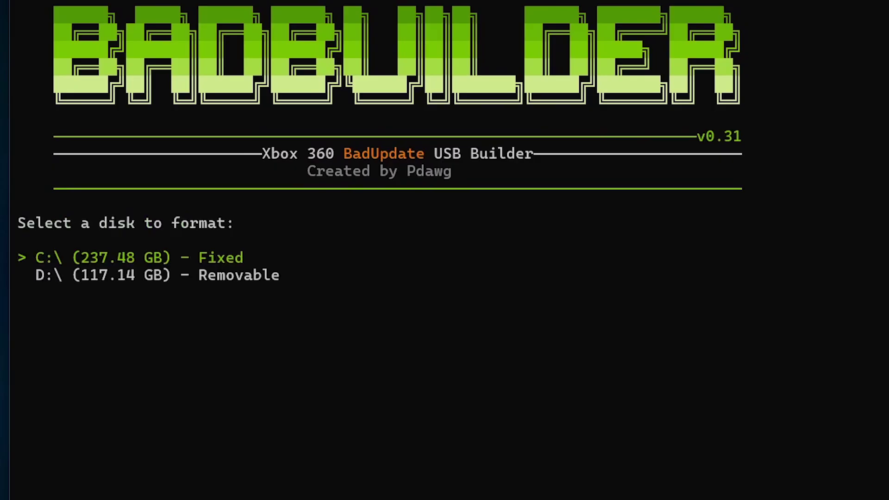
pyautogui.press('Down')
pyautogui.press('Return')
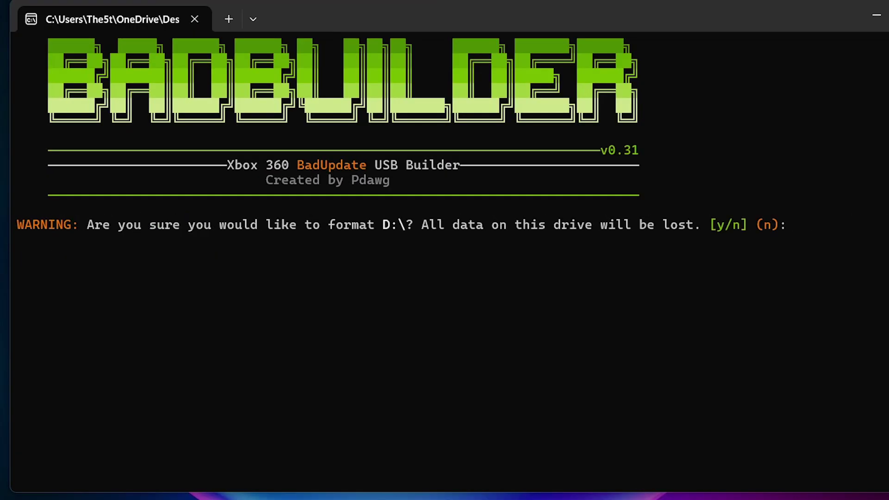
pyautogui.write('y')
pyautogui.press('Return')
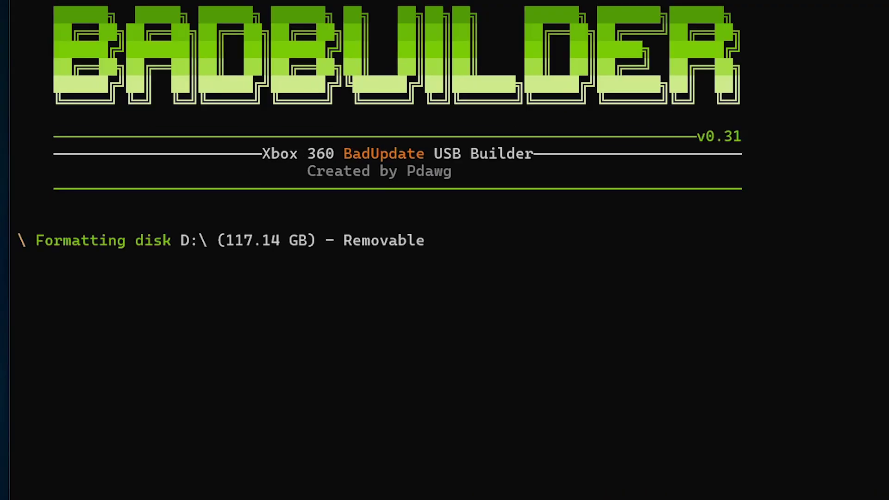
# Continue without marking any files as already available and choose XeUnshackle as the program launched by BadUpdate.
pyautogui.press('Down')
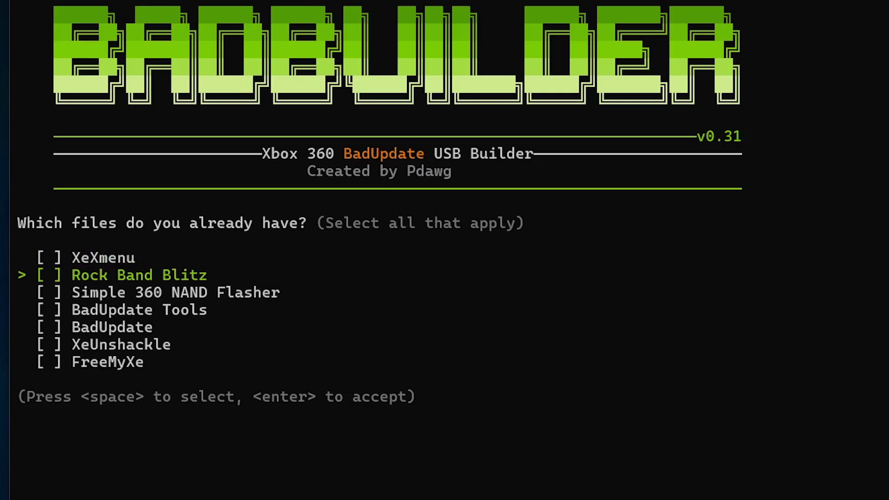
pyautogui.press('Return')
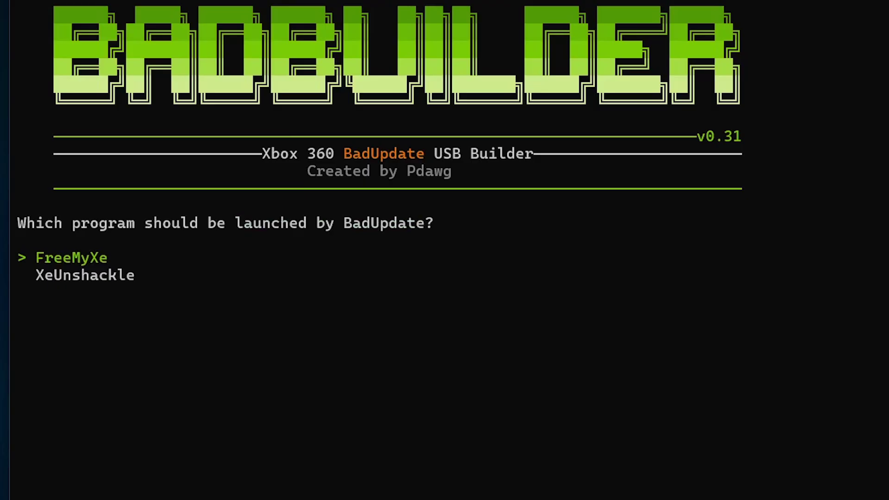
pyautogui.press('Down')
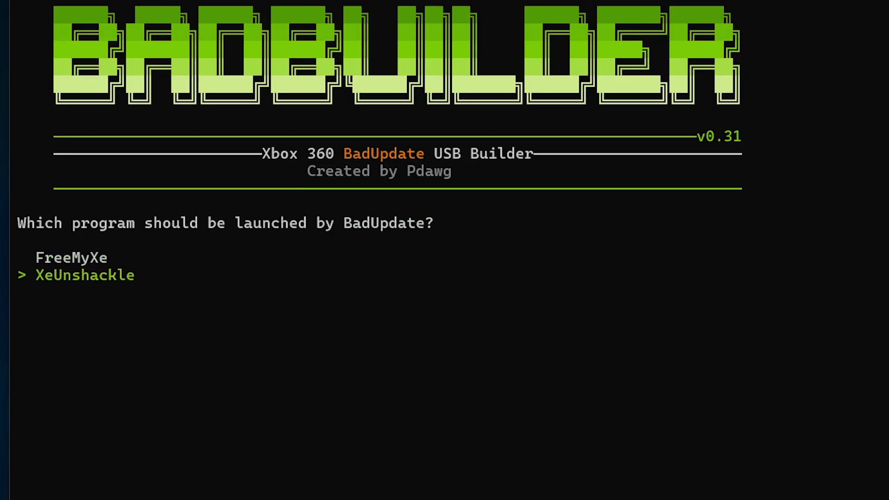
pyautogui.press('Return')
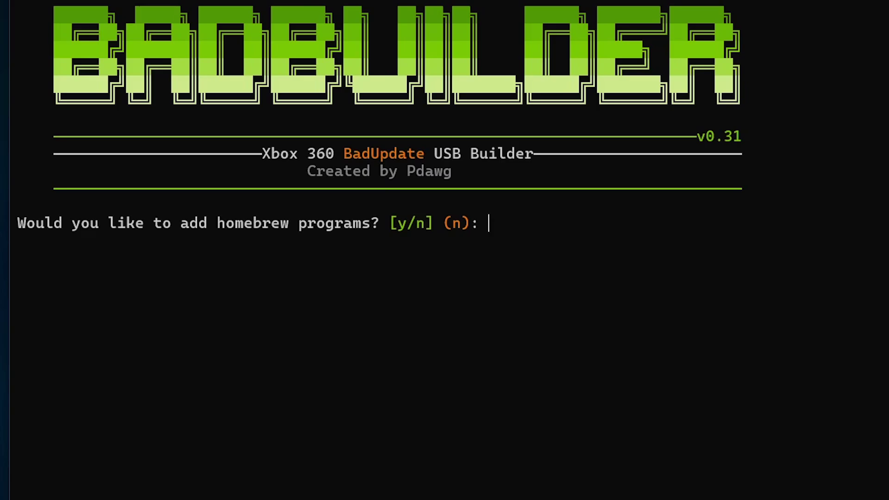
# Decline adding homebrew programs in BadBuilder, and open the BADUPDATE (D:) drive in File Explorer.
pyautogui.write('n')
pyautogui.press('Return')
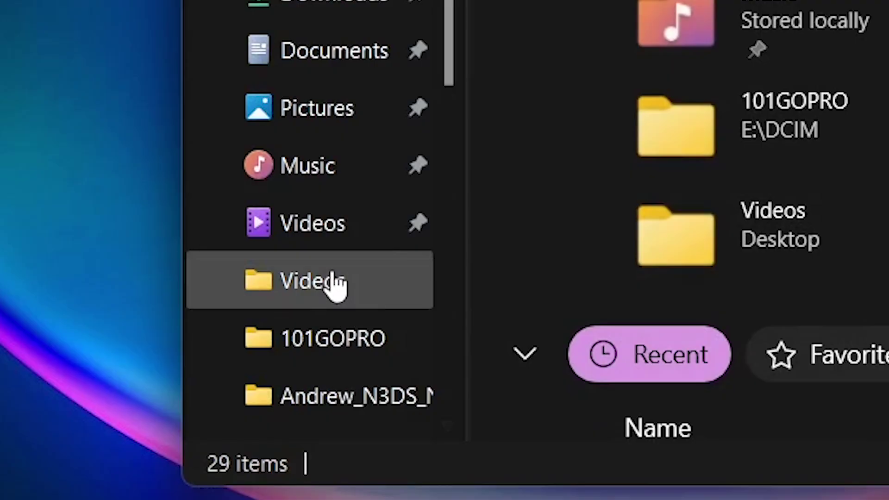
pyautogui.scroll(-3, 334, 285)
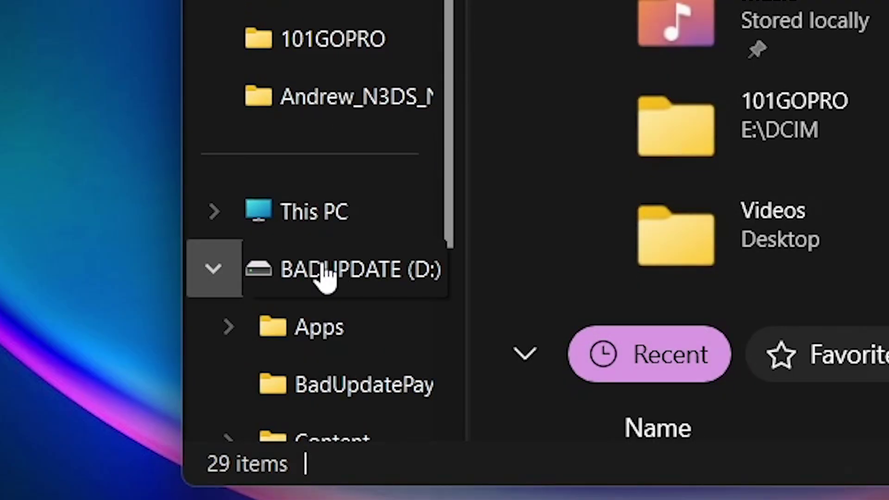
pyautogui.click(319, 271)
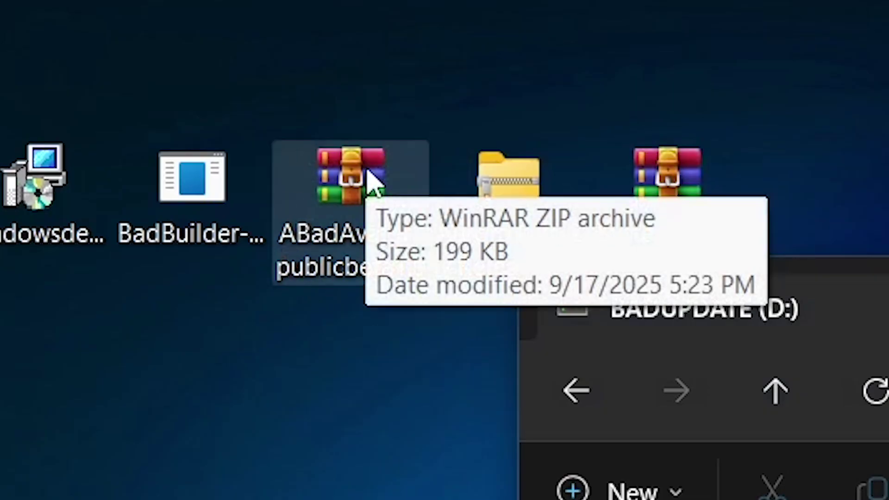
# Copy the contents of the ABadAvatar archive on the desktop to BADUPDATE (D:), replacing the files with the same names.
pyautogui.doubleClick(369, 179)
pyautogui.moveTo(226, 290); pyautogui.dragTo(547, 406)
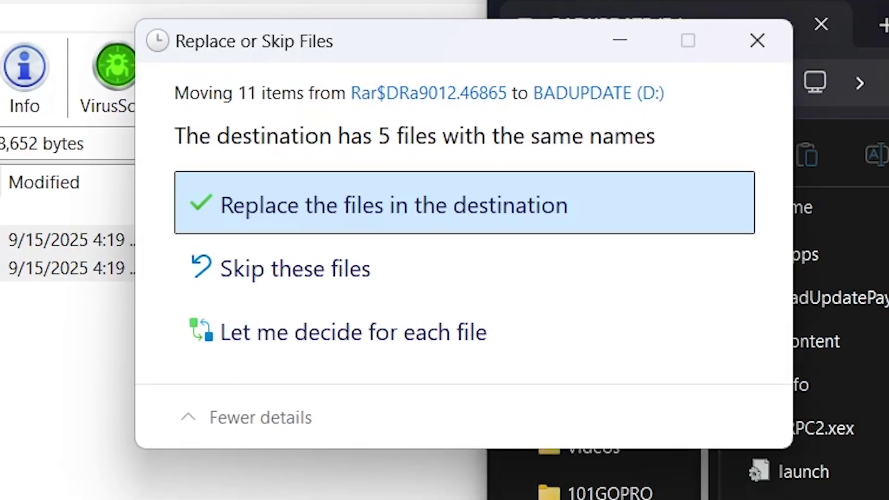
pyautogui.click(487, 196)
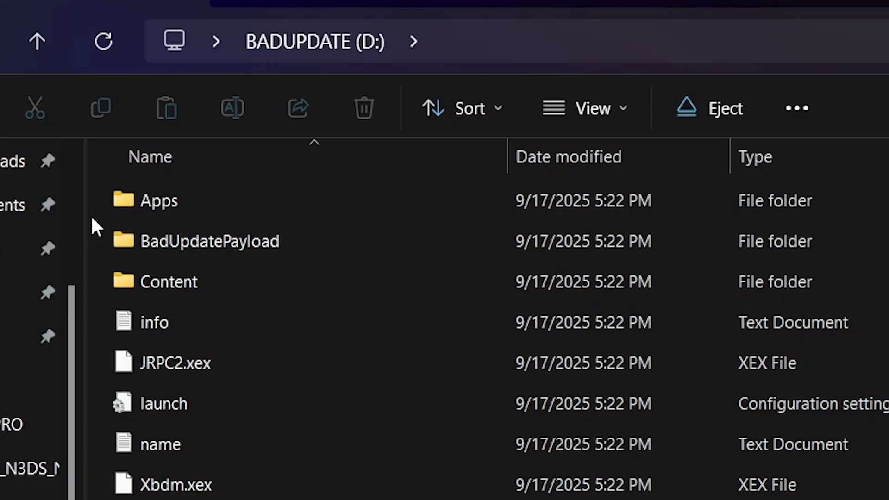
# Create a folder named Aurora in the drive's Apps folder and copy all the Aurora release files into it.
pyautogui.click(169, 199)
pyautogui.press('Return')
pyautogui.hotkey('ctrl', 'shift', 'n')
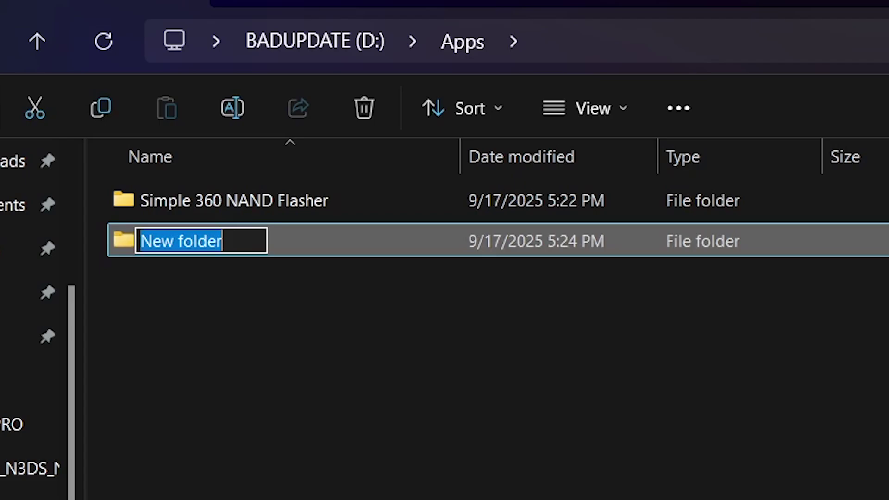
pyautogui.write('Auro')
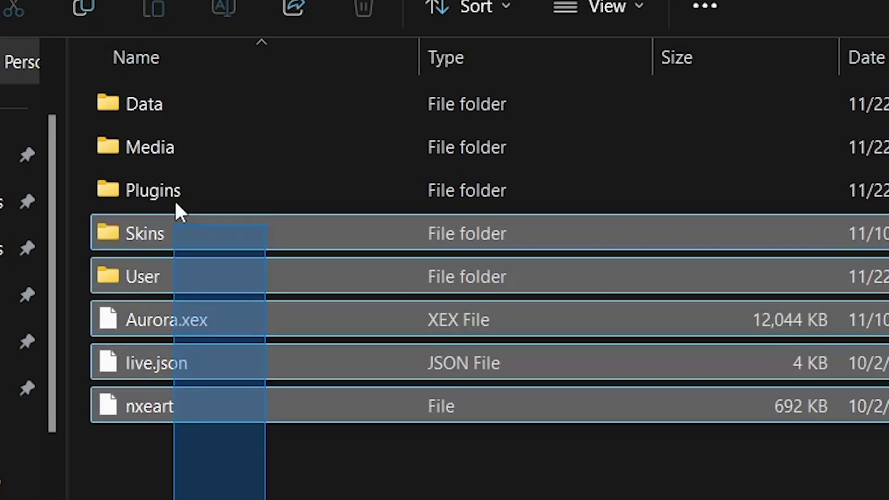
pyautogui.moveTo(176, 204); pyautogui.dragTo(888, 386)
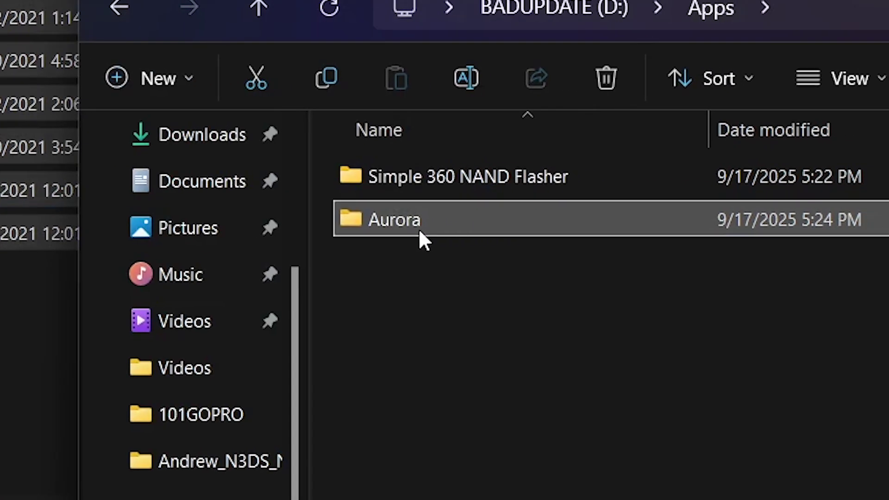
pyautogui.doubleClick(437, 223)
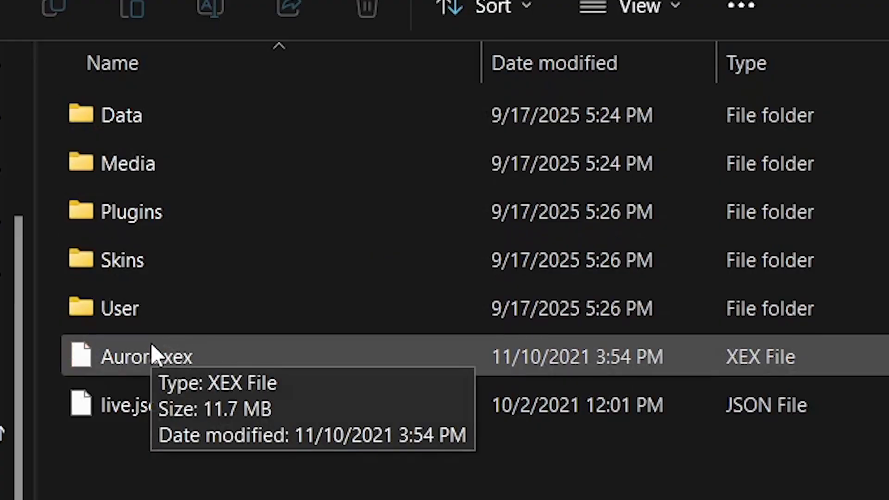
# Copy the path of Aurora.xex and open the launch configuration file in the root of BADUPDATE (D:).
pyautogui.rightClick(152, 346)
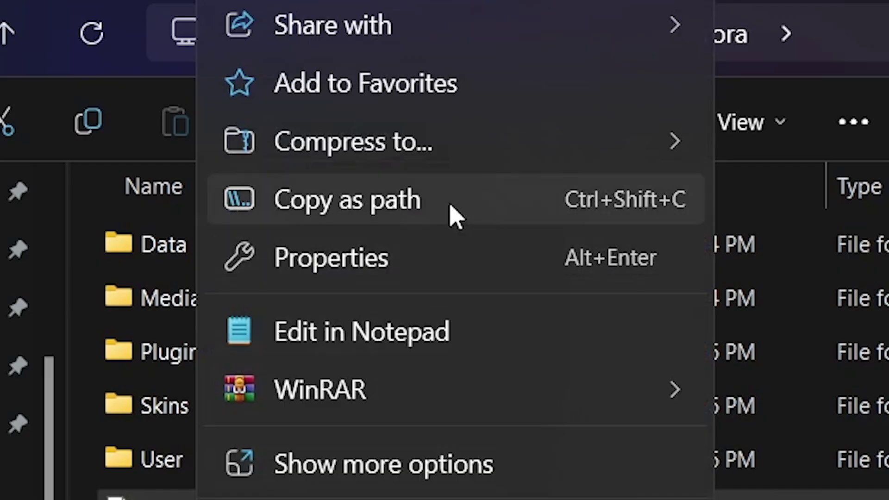
pyautogui.click(456, 218)
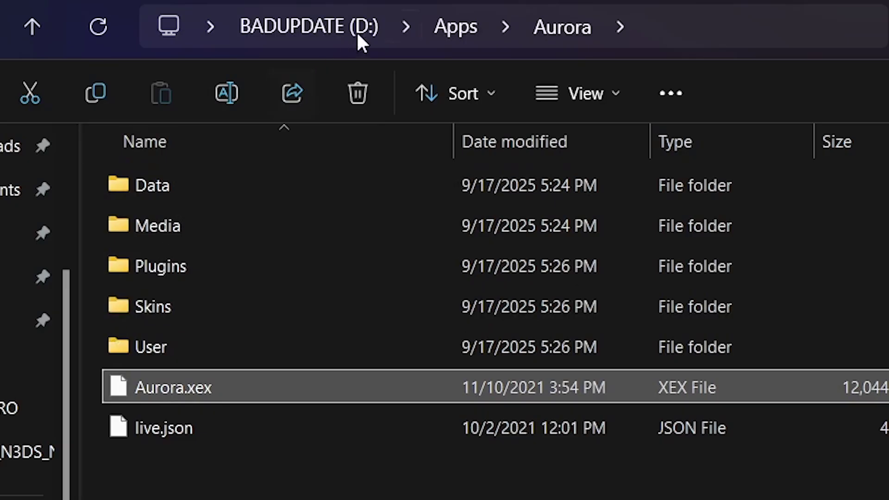
pyautogui.click(306, 32)
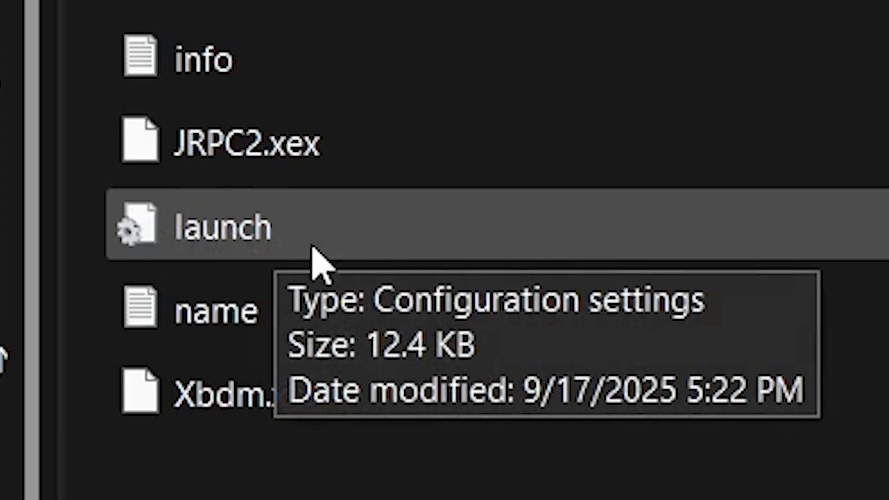
pyautogui.doubleClick(244, 248)
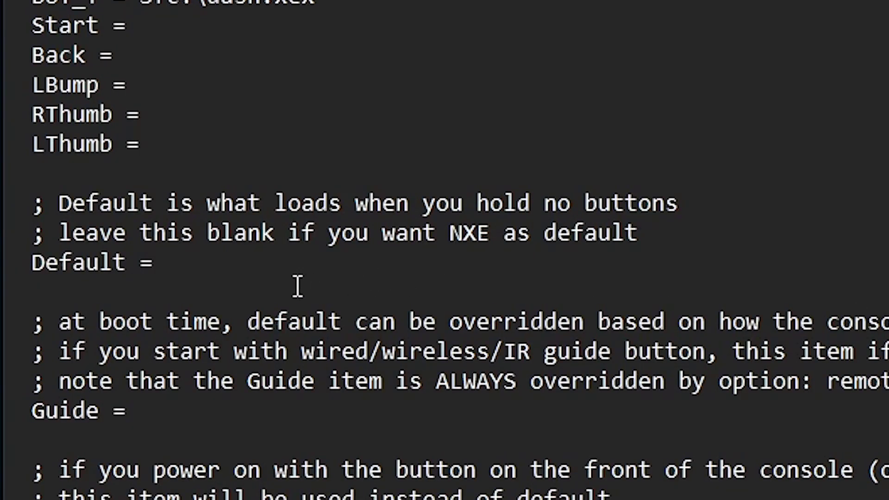
# Set the Default entry in the launch configuration to Usb:\Apps\Aurora\Aurora.xex, without quotation marks.
pyautogui.click(181, 261)
pyautogui.hotkey('ctrl', 'v')
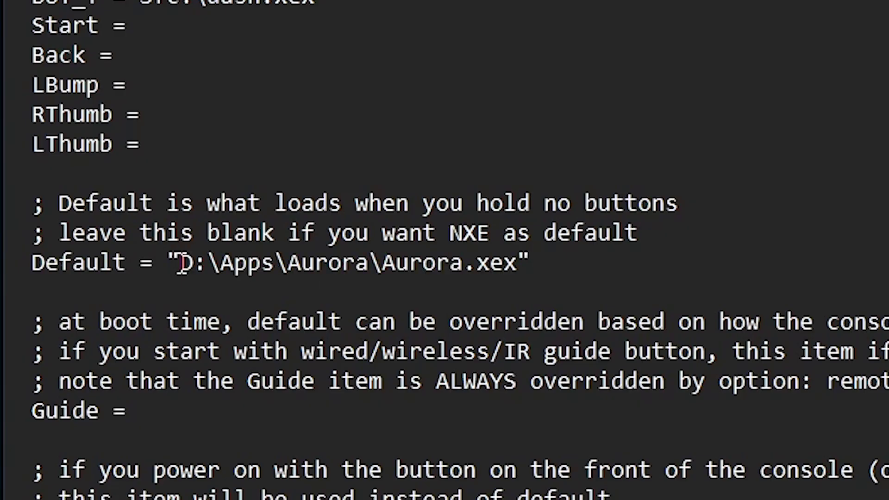
pyautogui.click(201, 268)
pyautogui.press('BackSpace')
pyautogui.press('BackSpace')
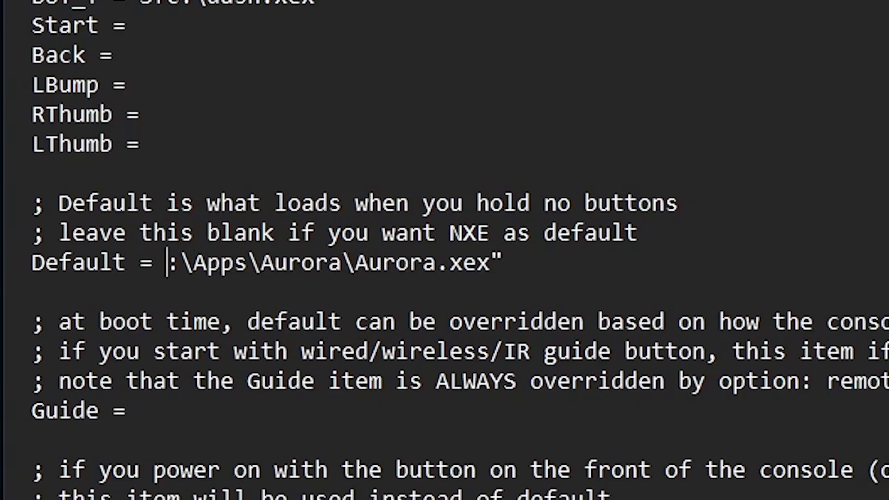
pyautogui.write('Usb')
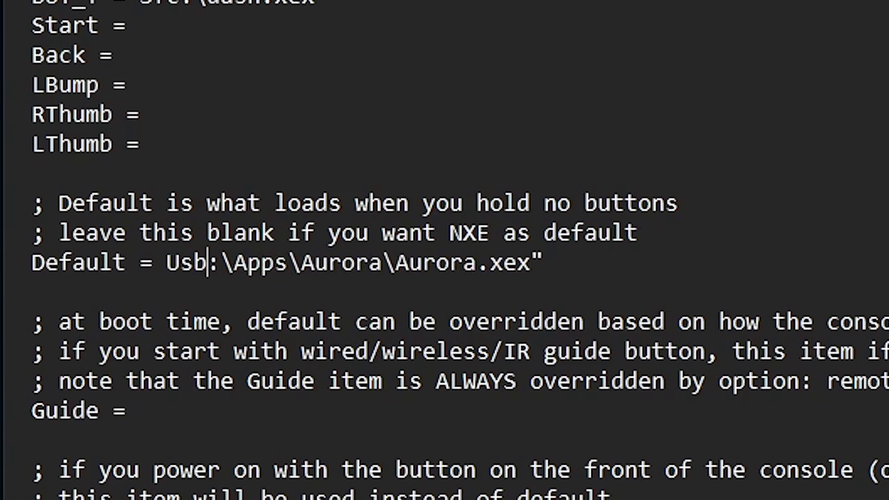
pyautogui.click(552, 264)
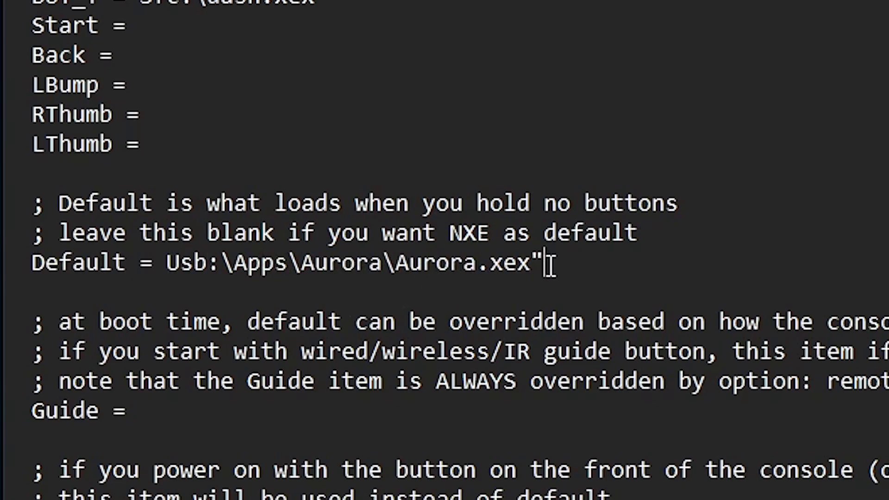
pyautogui.press('BackSpace')
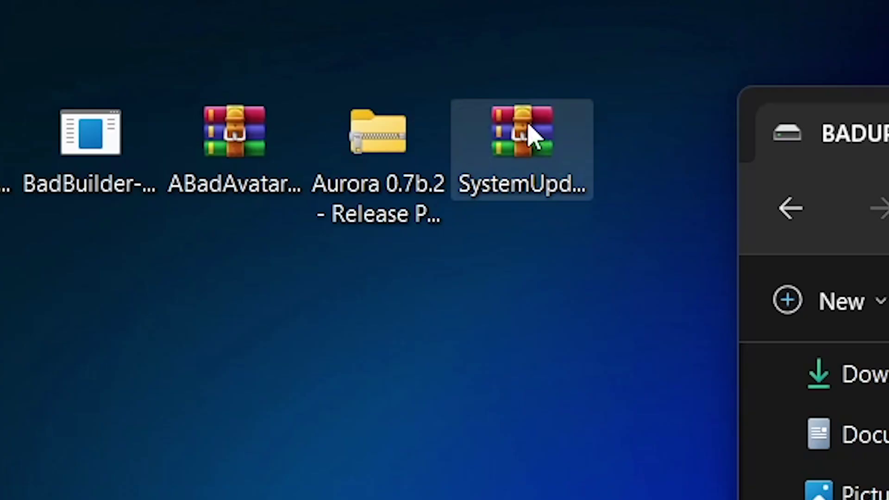
# Copy the $SystemUpdate folder from SystemUpdate_17559_USB.zip to the root of BADUPDATE (D:).
pyautogui.click(532, 135)
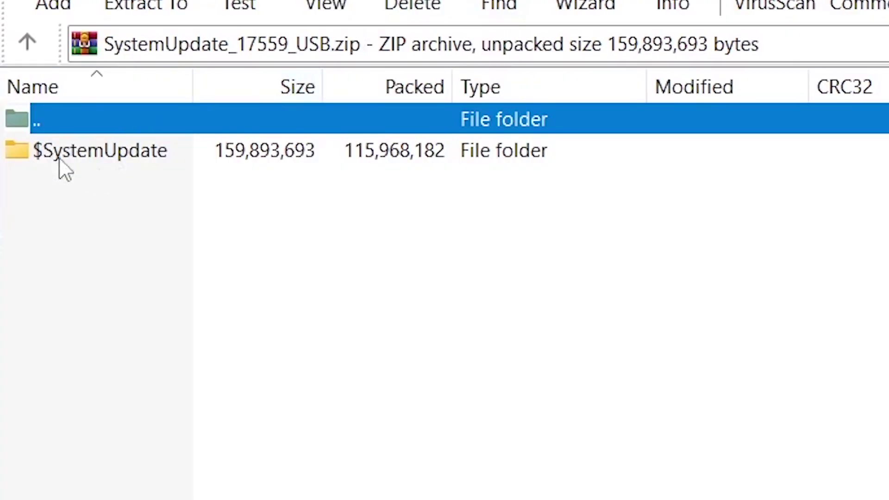
pyautogui.click(80, 150)
pyautogui.moveTo(80, 150); pyautogui.dragTo(362, 435)
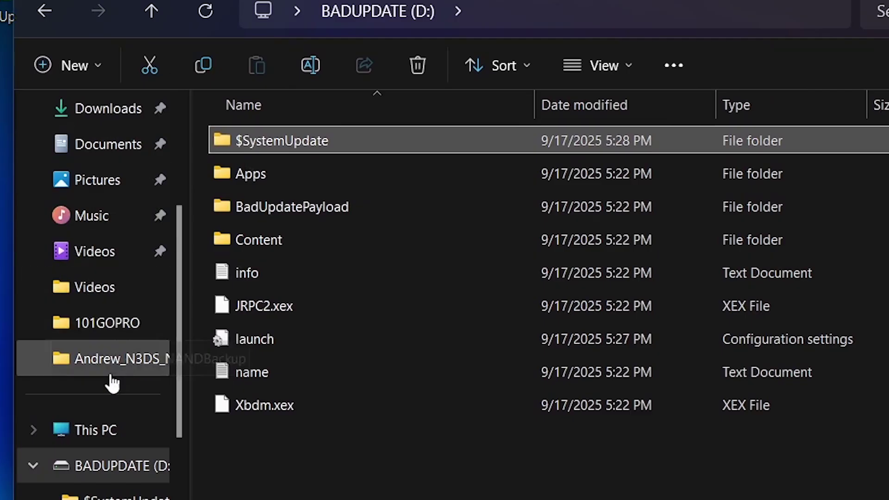
pyautogui.rightClick(77, 481)
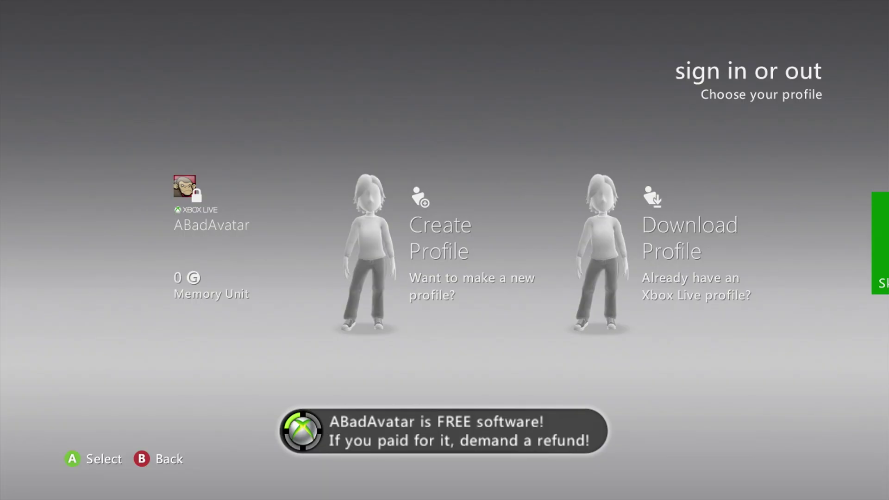
# On the Xbox 360 sign-in screen, move back and forth between the profile choices, ending on the ABadAvatar profile.
pyautogui.press('Left')
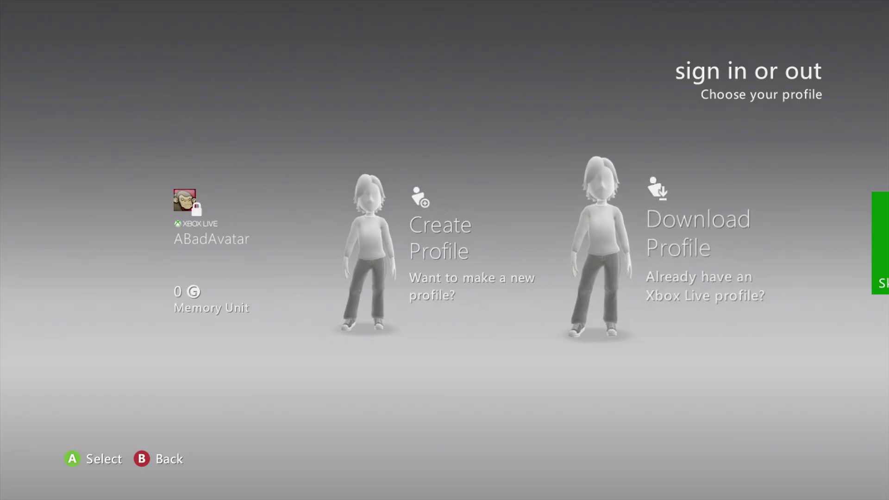
pyautogui.press('Left')
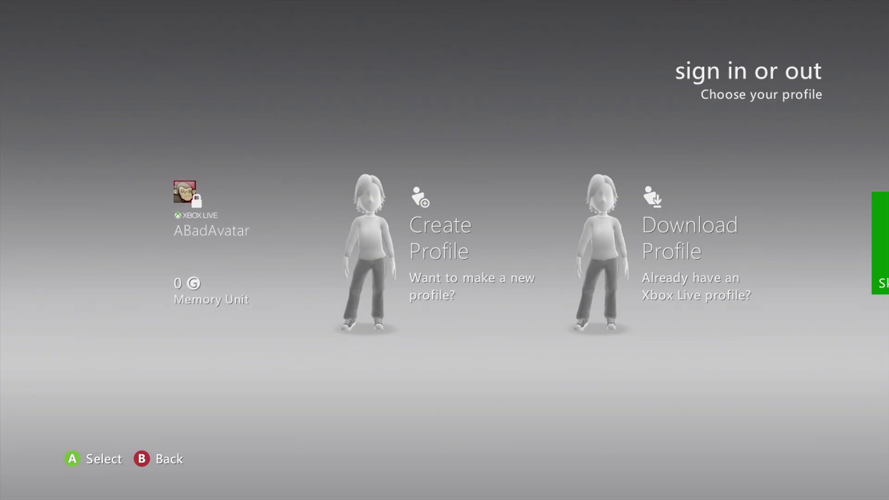
pyautogui.press('Left')
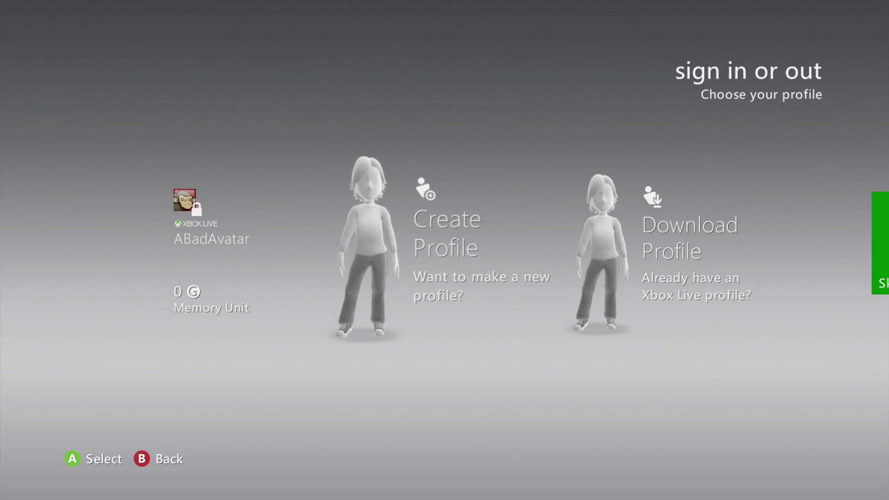
pyautogui.press('Right')
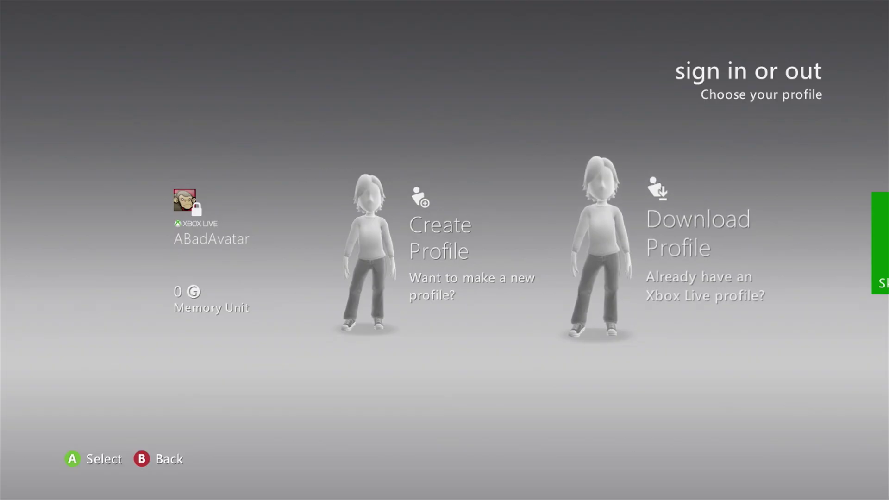
pyautogui.press('Left')
pyautogui.press('Left')
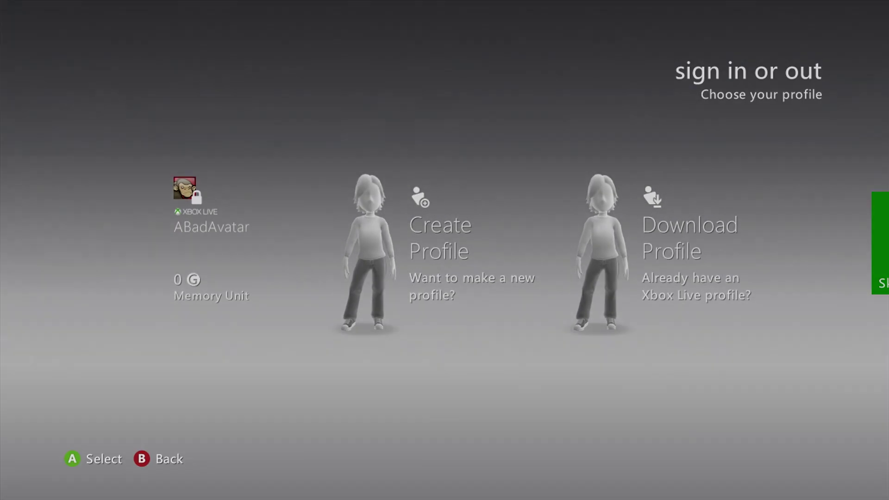
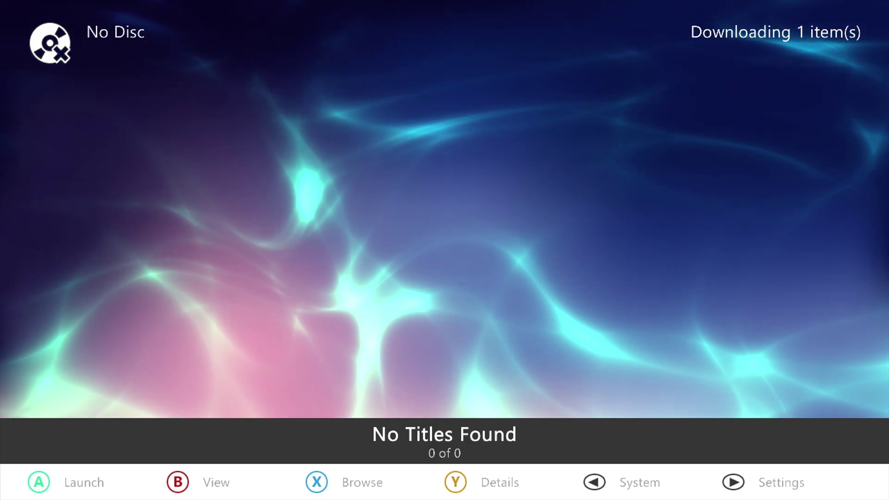
# Look through Aurora's settings pages, including Content and Profile, and check the System tools and temperatures.
pyautogui.press('Return')
pyautogui.press('Down')
pyautogui.press('Down')
pyautogui.press('Down')
pyautogui.press('Down')
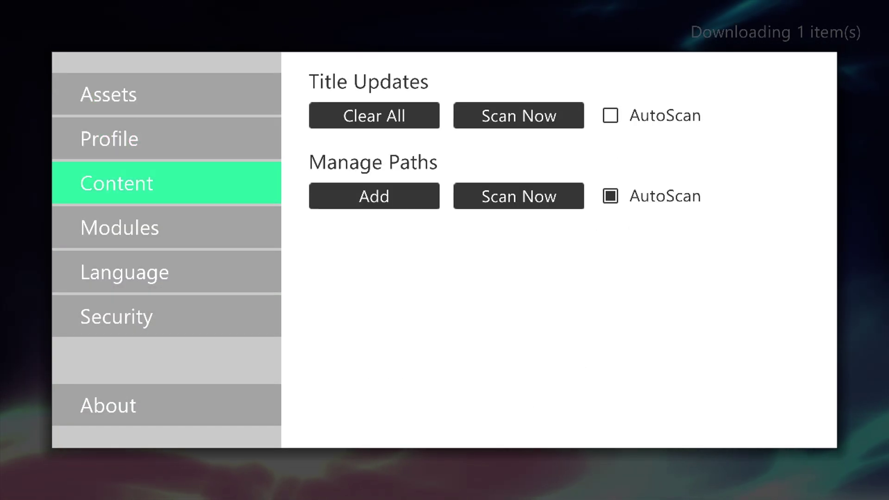
pyautogui.press('Up')
pyautogui.press('Up')
pyautogui.press('Up')
pyautogui.press('Up')
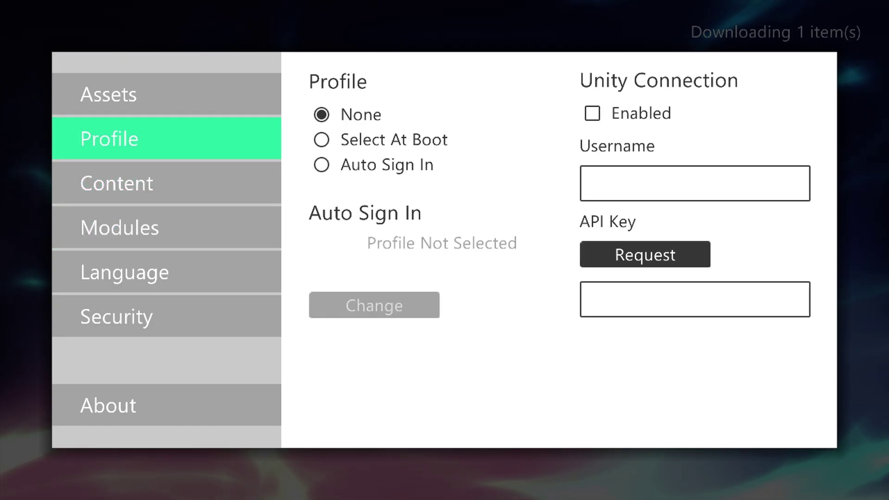
pyautogui.press('Escape')
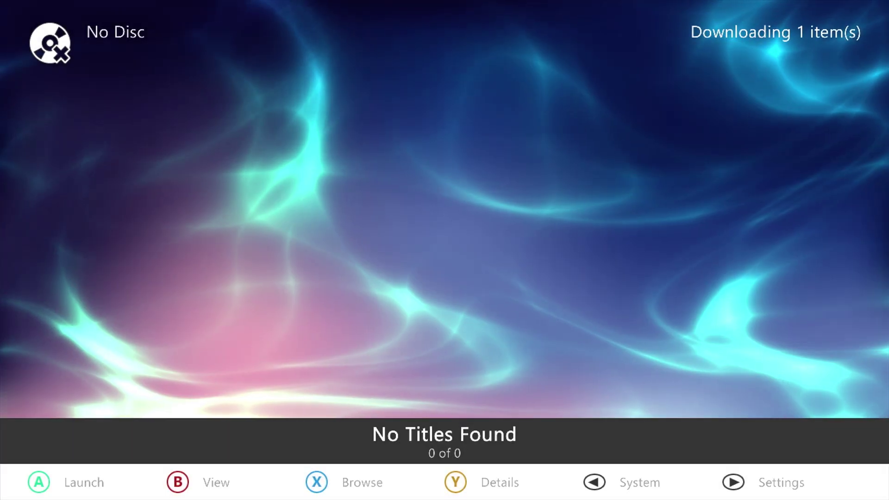
pyautogui.press('BackSpace')
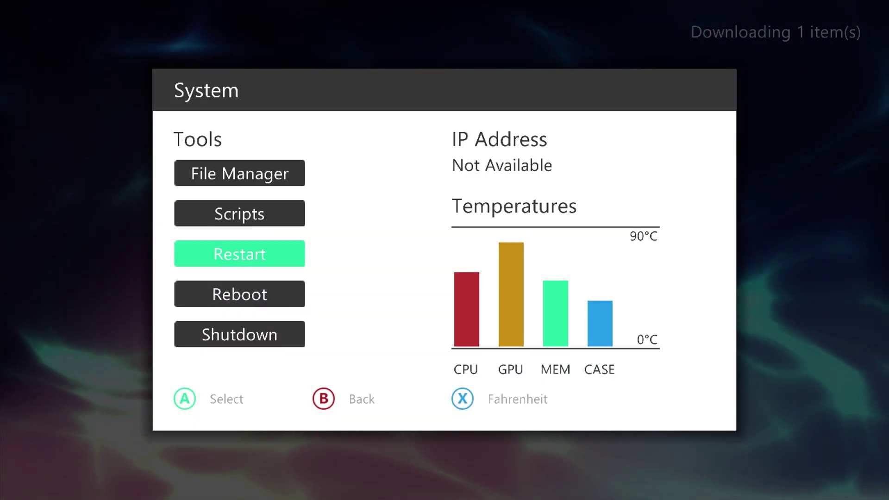
pyautogui.press('Escape')
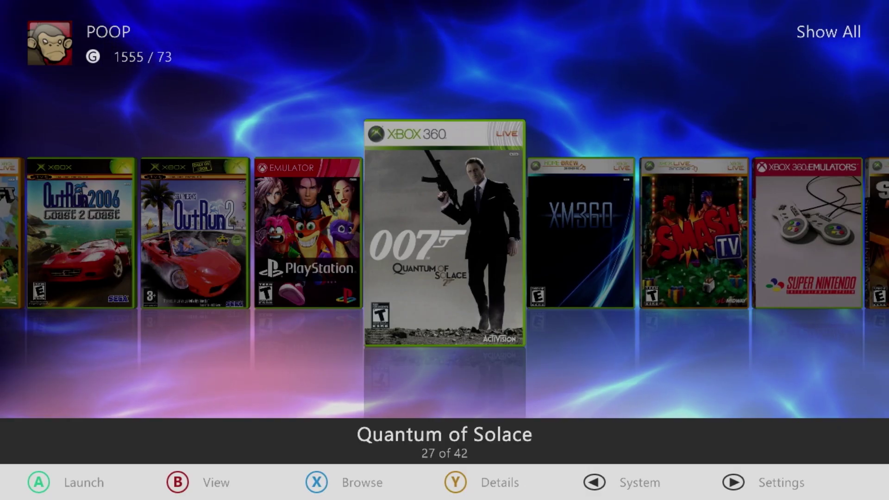
# Browse the cover library in Aurora from Quantum of Solace back to JOJO'S BIZARRE ADVENTURE HD Ver.
pyautogui.press('Right')
pyautogui.press('Left')
pyautogui.press('Left')
pyautogui.press('Left')
pyautogui.press('Left')
pyautogui.press('Left')
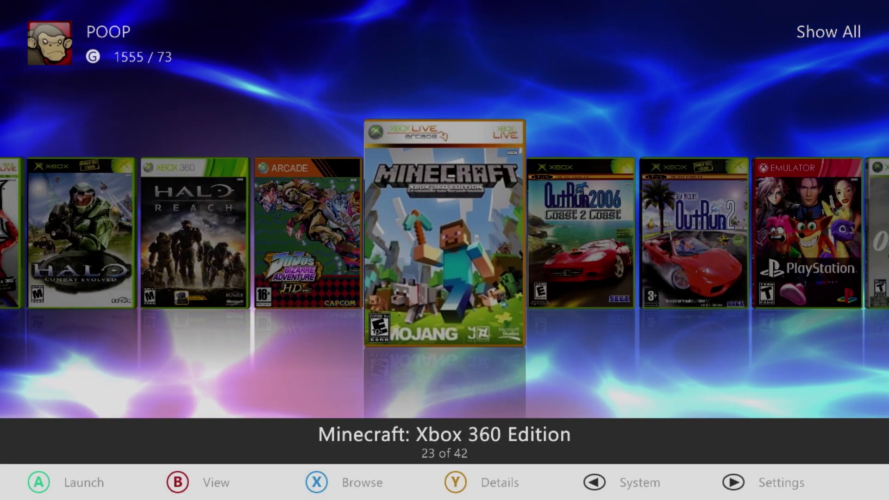
pyautogui.press('Left')
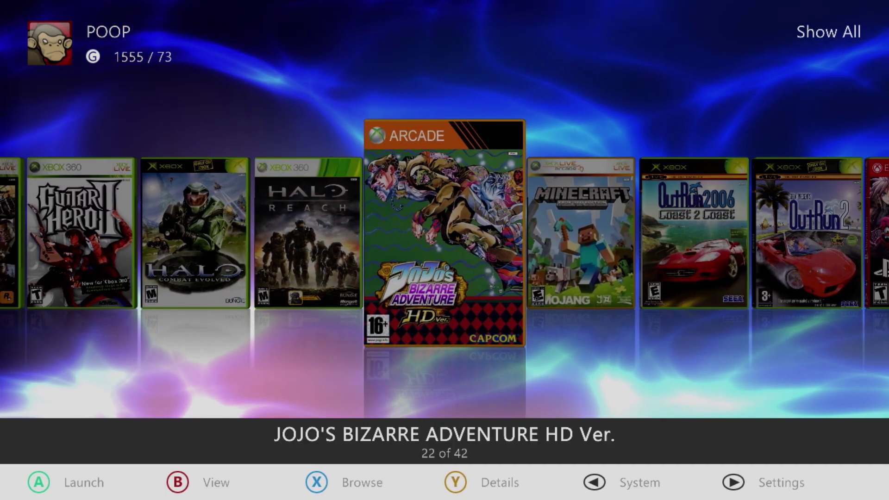
# Examine Aurora's view options for Quick View and Theme, including the animation, cover layout and background settings.
pyautogui.press('b')
pyautogui.press('Down')
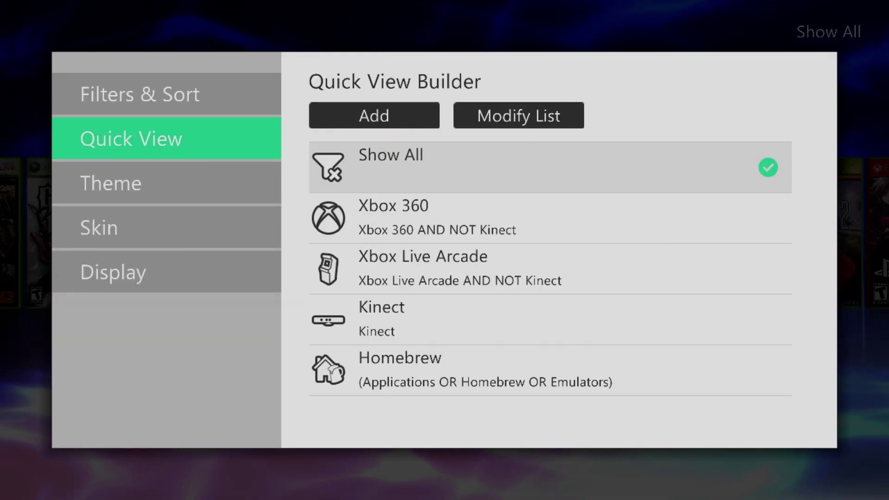
pyautogui.press('Down')
pyautogui.press('Right')
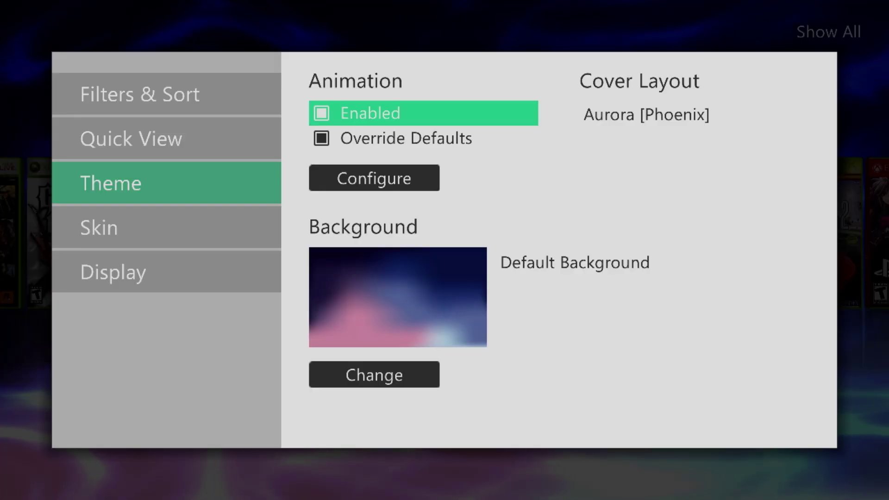